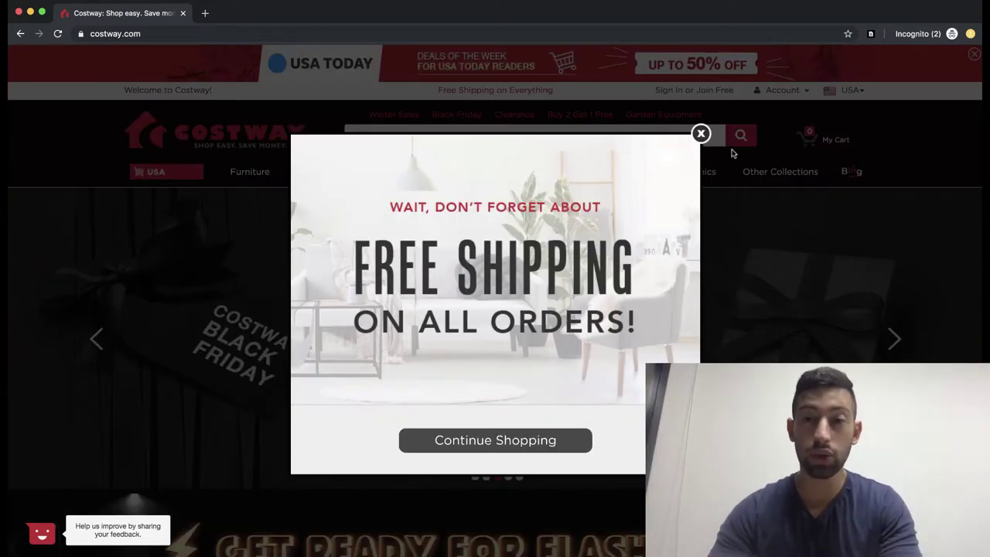
# Step: Close the 'Free Shipping on All Orders' pop-up on the Costway homepage
pyautogui.click(701, 134)
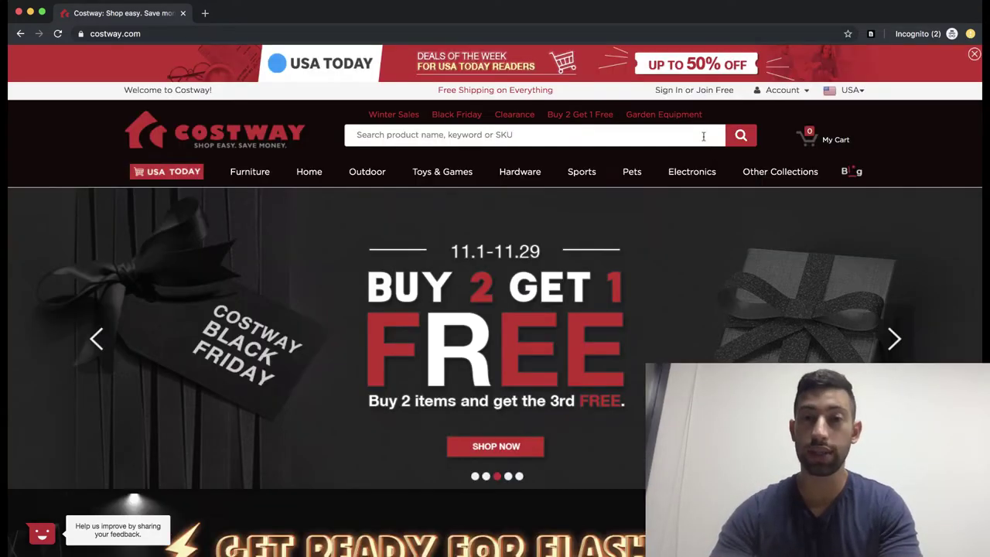
# Step: Load the pasted autods.com/costway_discount link to reach Costway's Create Account page
pyautogui.click(418, 34)
pyautogui.write('http://autods.com/costway_discount')
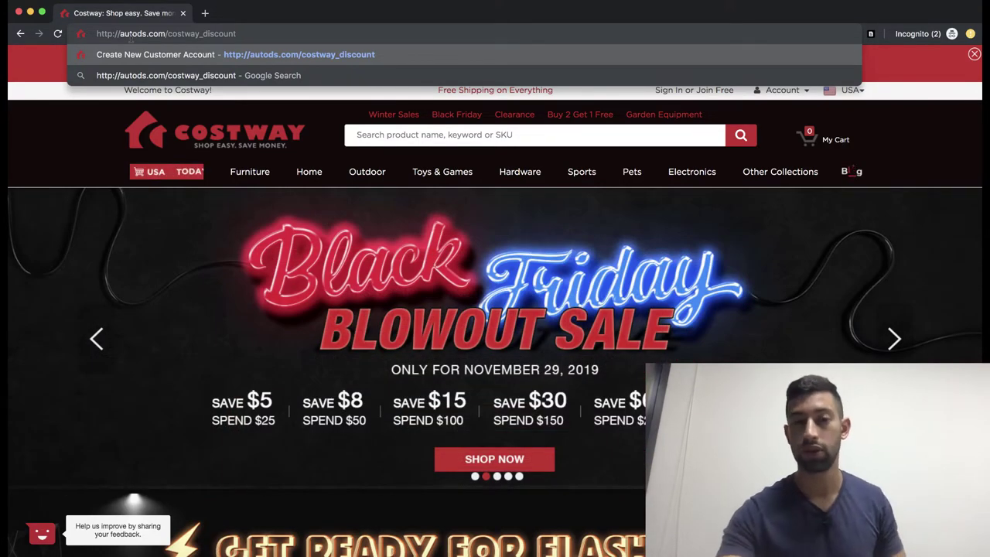
pyautogui.press('Return')
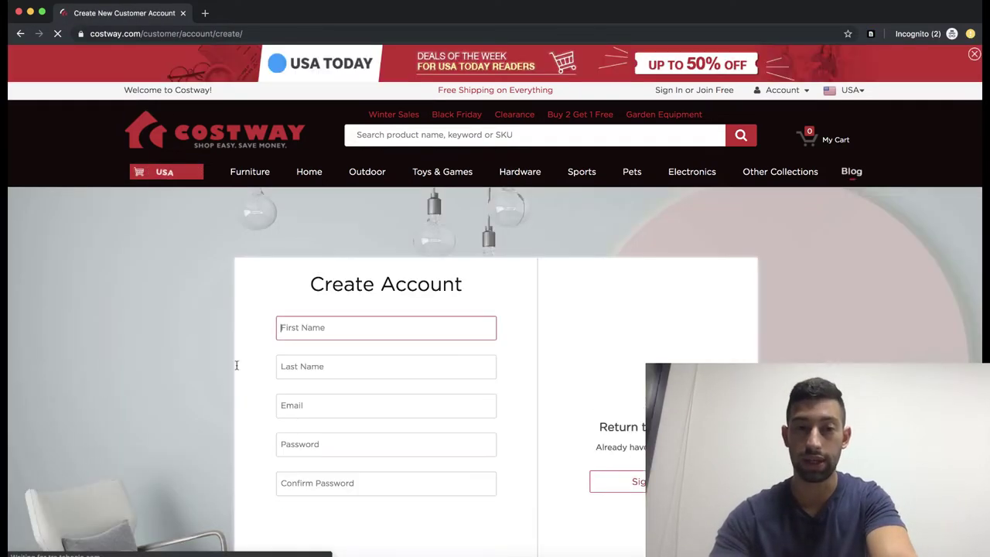
# Step: In a new tab, search '10minutesemail' and open 10minutemail.com to get a temporary address
pyautogui.scroll(-2, 295, 369)
pyautogui.press('super+t')
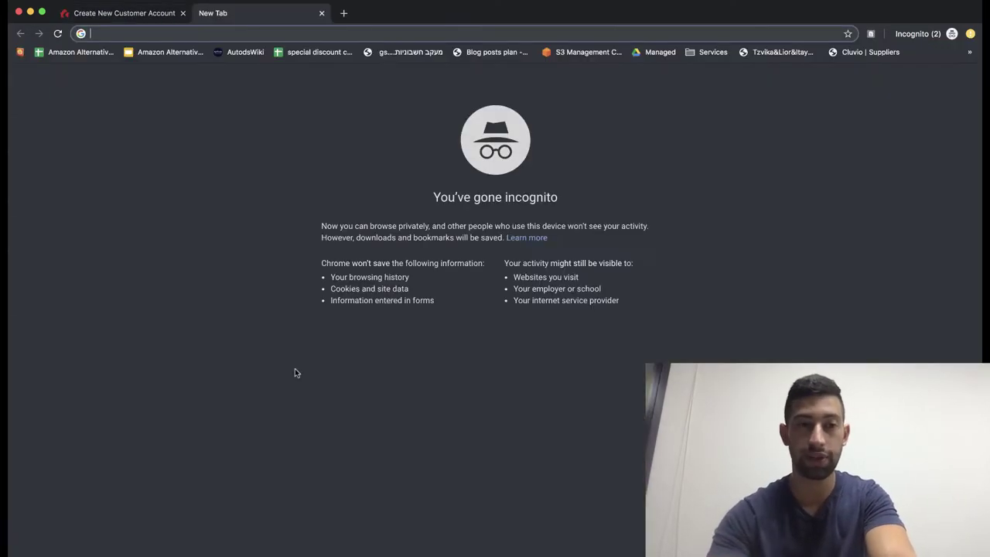
pyautogui.write('10minutesemail')
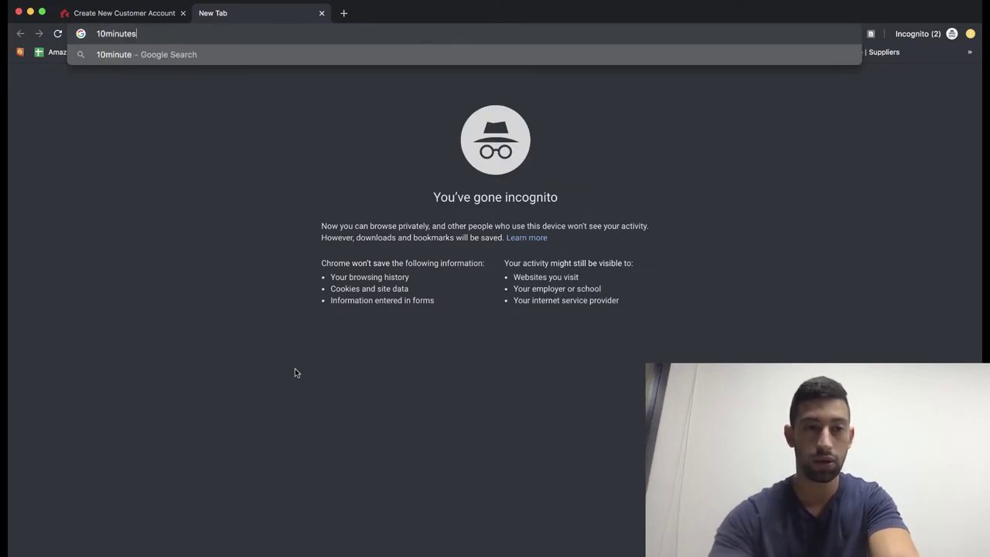
pyautogui.press('Return')
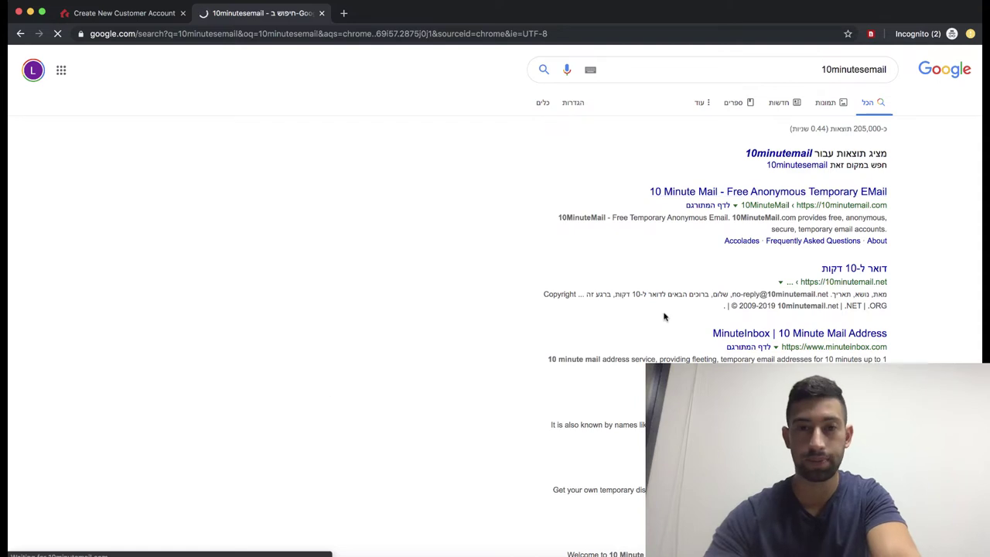
pyautogui.click(756, 192)
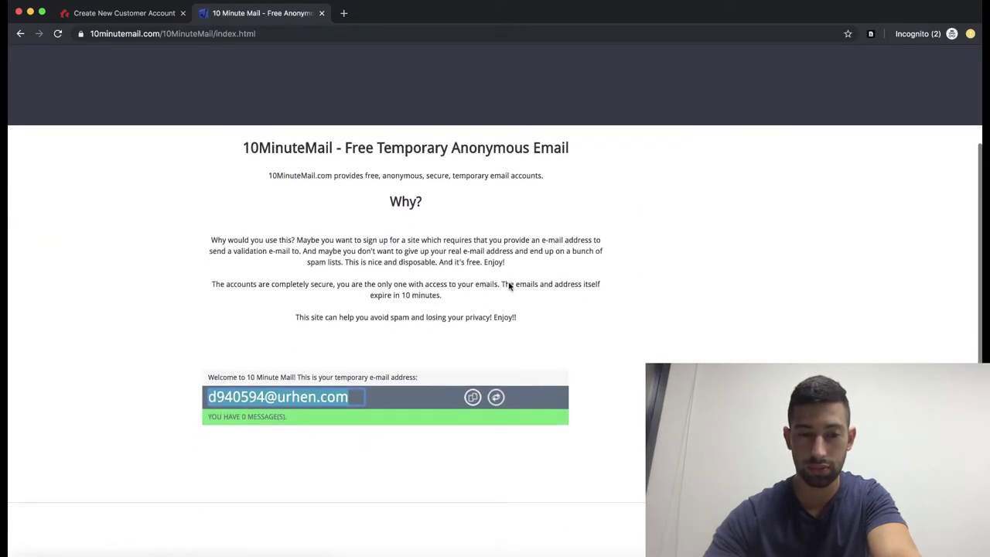
pyautogui.click(154, 17)
# Step: Enter the account holder's first and last name, correcting the last name's final letter
pyautogui.press('Tab')
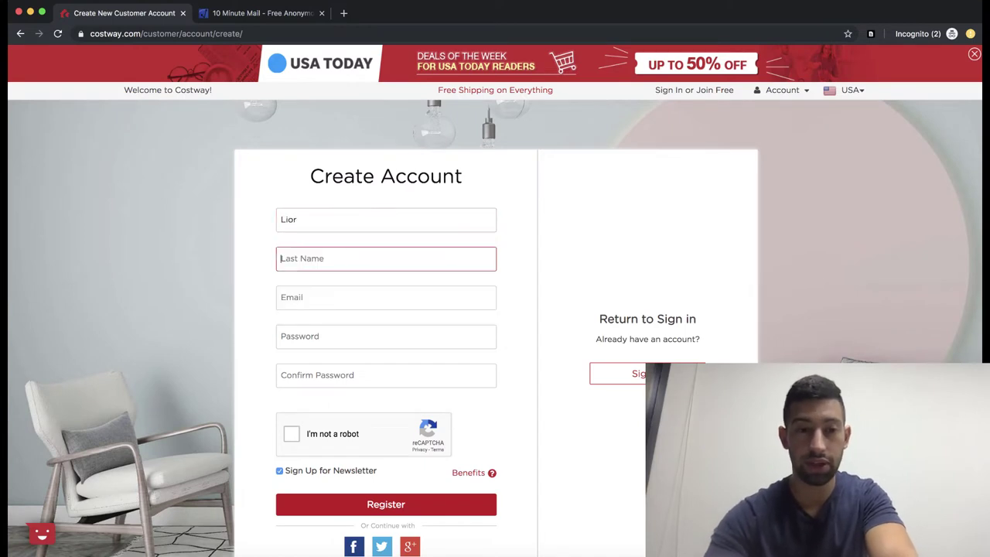
pyautogui.press('Tab')
pyautogui.hotkey('shift', 'Tab')
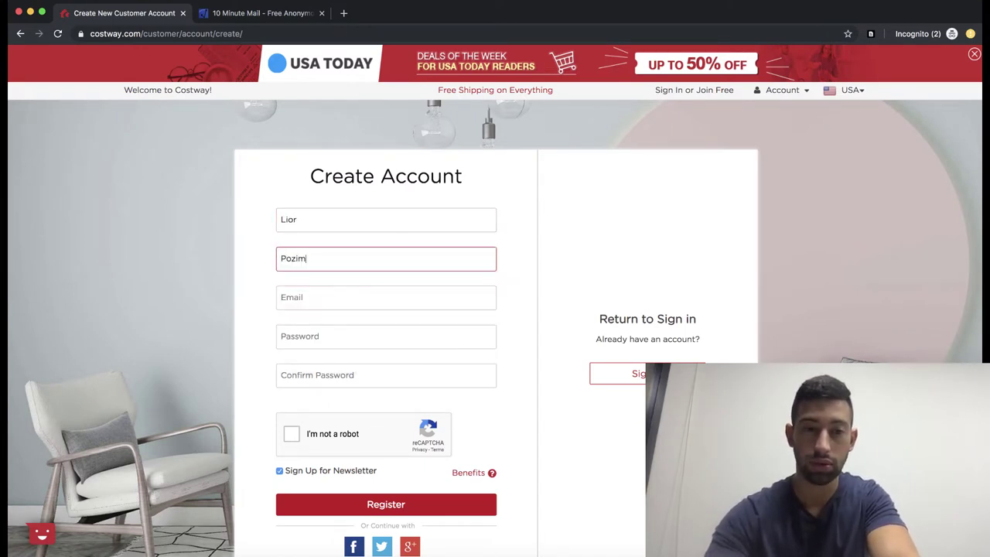
pyautogui.press('BackSpace')
pyautogui.write('n')
pyautogui.press('Tab')
# Step: Paste the temporary e-mail, enter and confirm the password, pass reCAPTCHA, and register
pyautogui.press('super+v')
pyautogui.press('Tab')
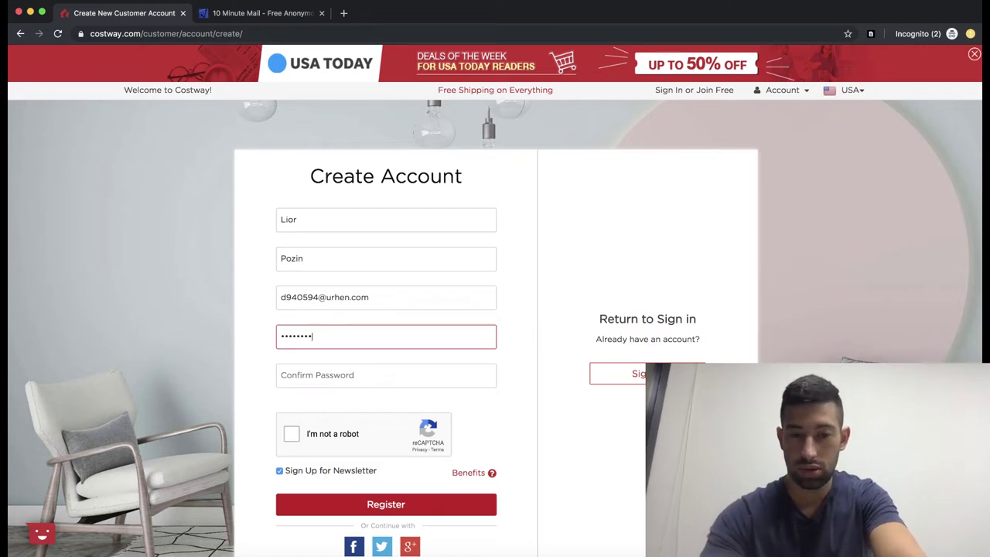
pyautogui.press('Tab')
pyautogui.write('•••••••')
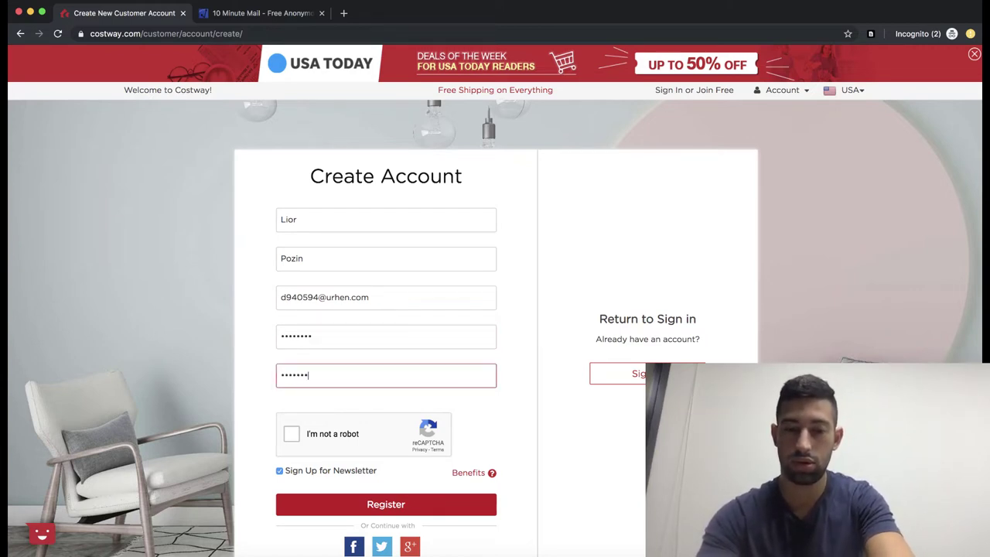
pyautogui.write('•')
pyautogui.click(292, 434)
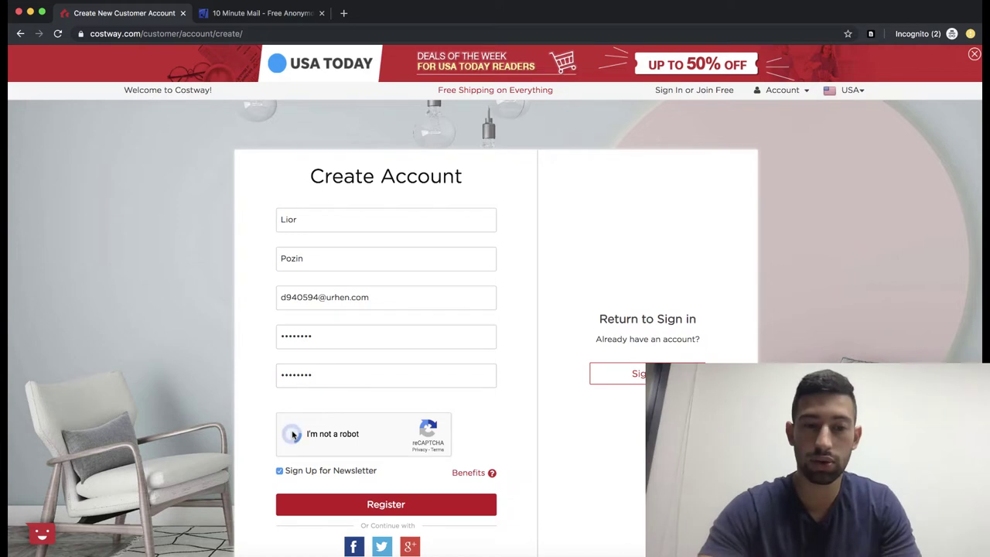
pyautogui.scroll(-1, 298, 451)
pyautogui.click(309, 459)
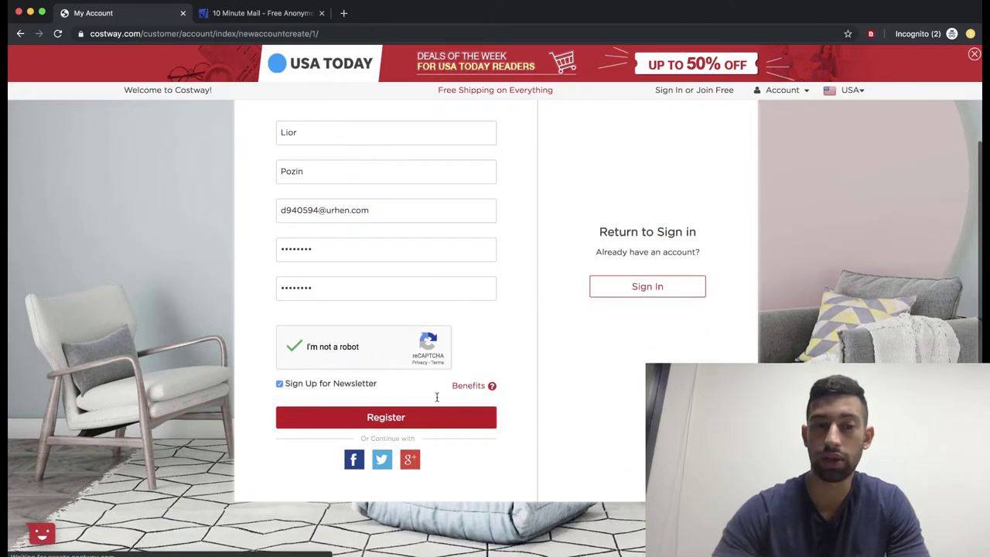
pyautogui.scroll(-1, 433, 402)
pyautogui.scroll(-5, 689, 274)
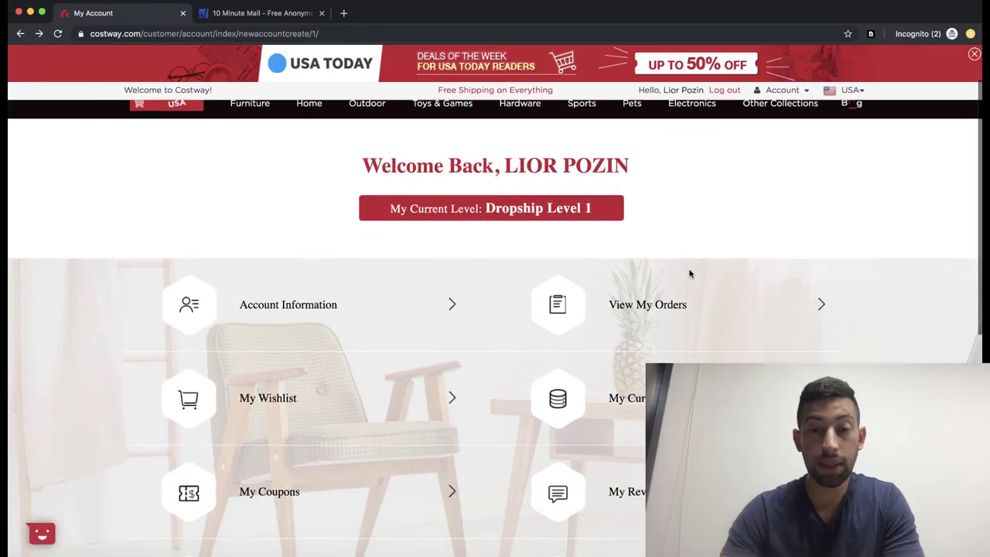
pyautogui.scroll(-2, 690, 274)
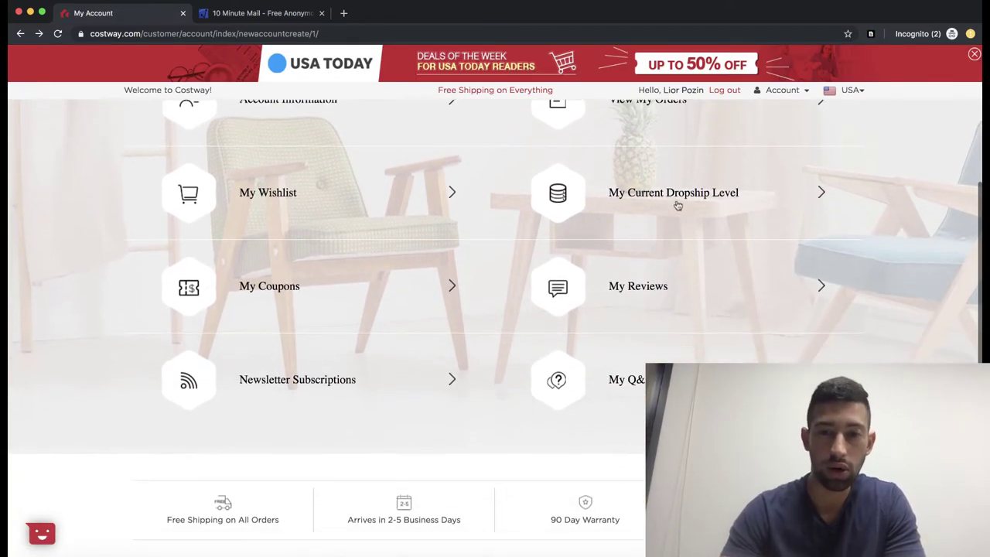
pyautogui.scroll(1, 679, 206)
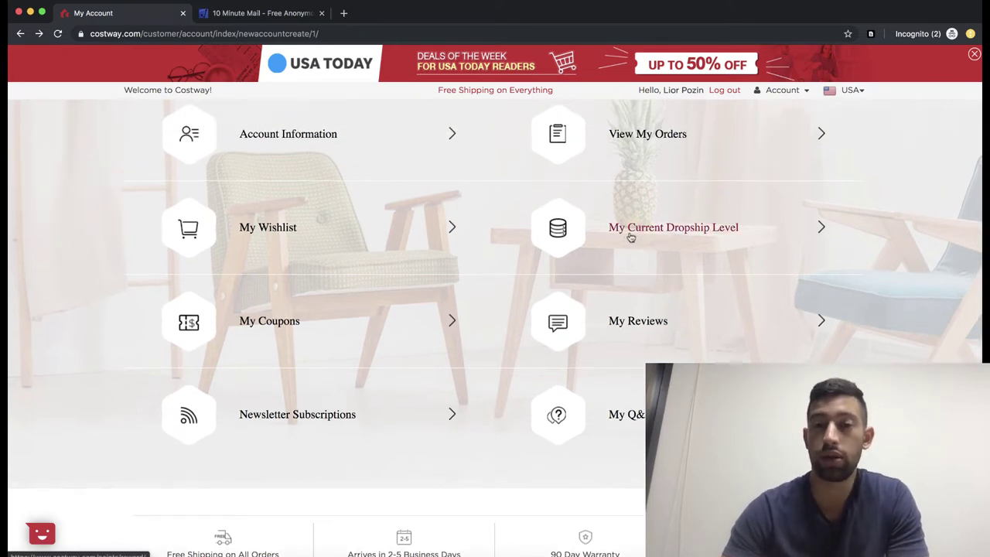
pyautogui.click(655, 230)
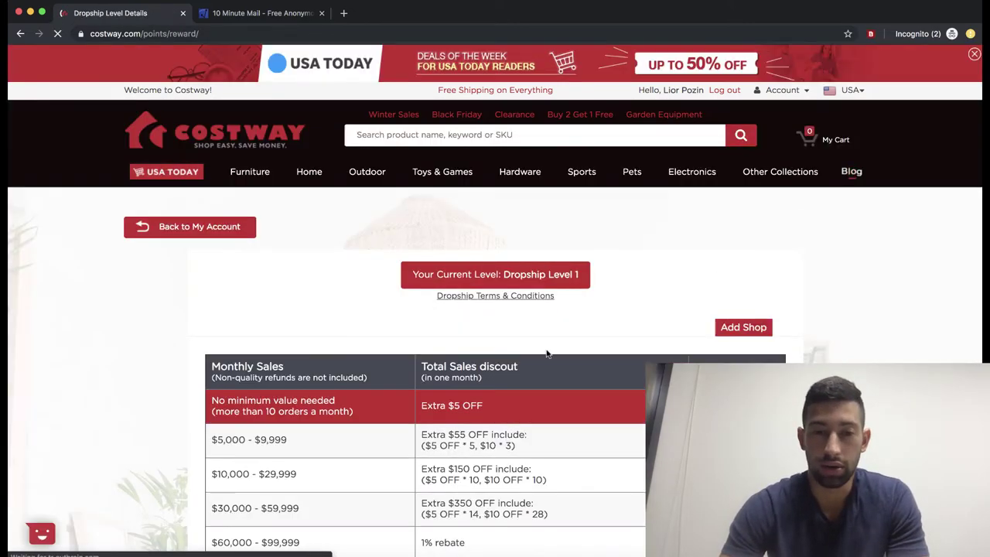
pyautogui.scroll(-2, 546, 353)
pyautogui.scroll(-3, 546, 354)
pyautogui.hscroll(-1, 516, 350)
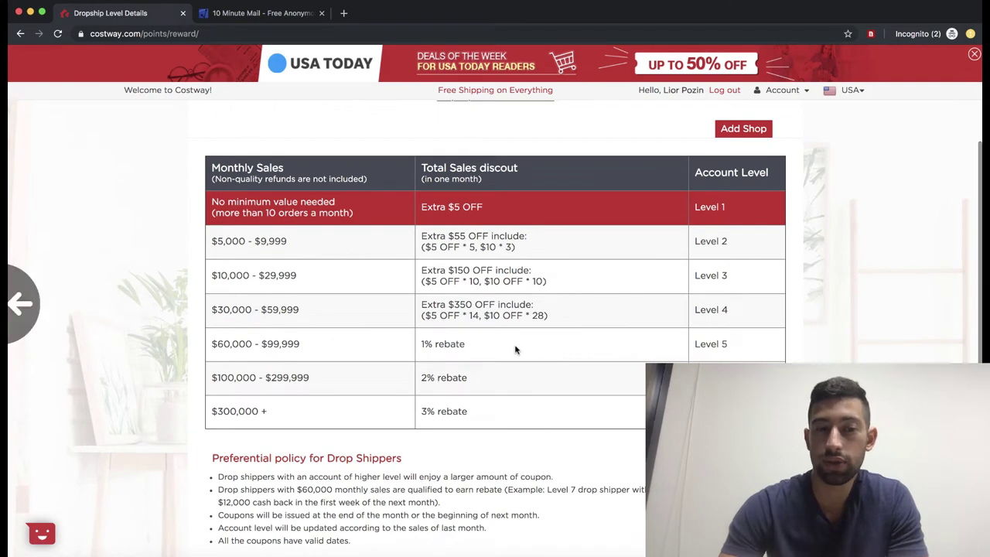
pyautogui.scroll(-2, 515, 350)
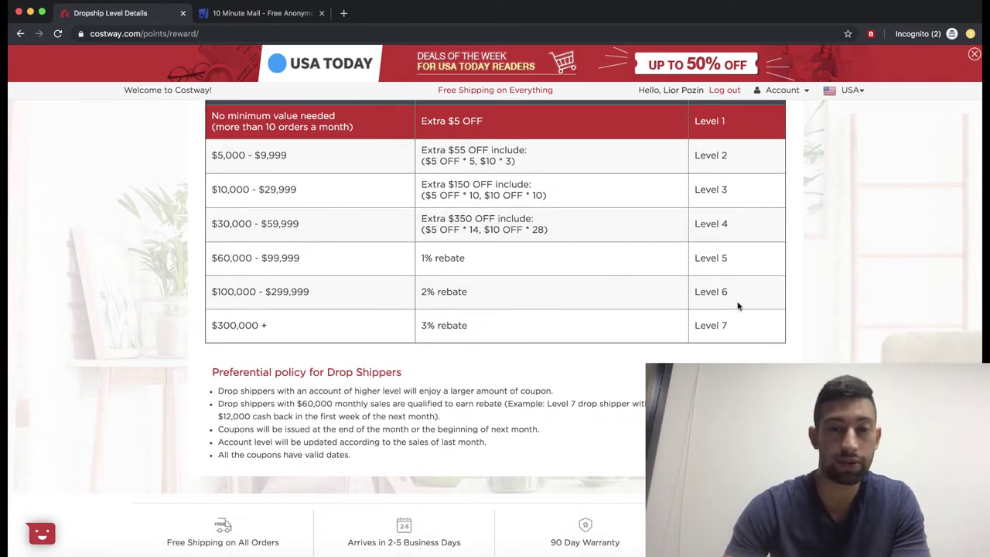
pyautogui.scroll(2, 738, 306)
pyautogui.scroll(2, 738, 305)
pyautogui.scroll(2, 413, 357)
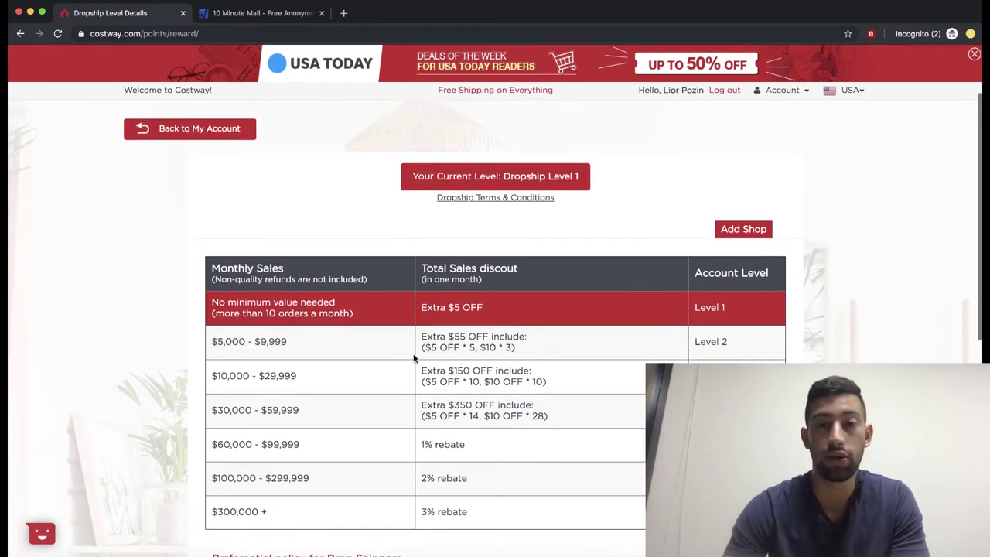
pyautogui.scroll(1, 414, 357)
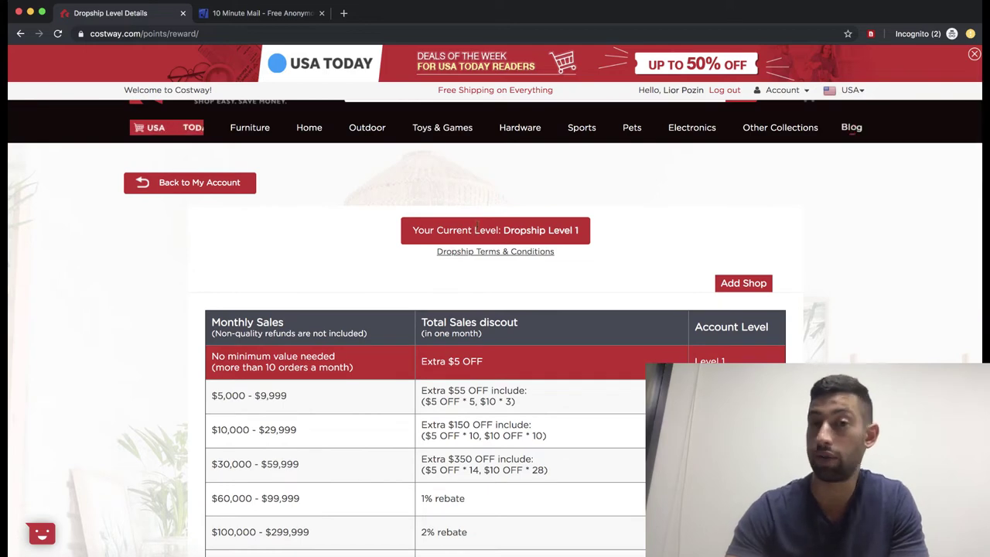
pyautogui.scroll(-2, 500, 261)
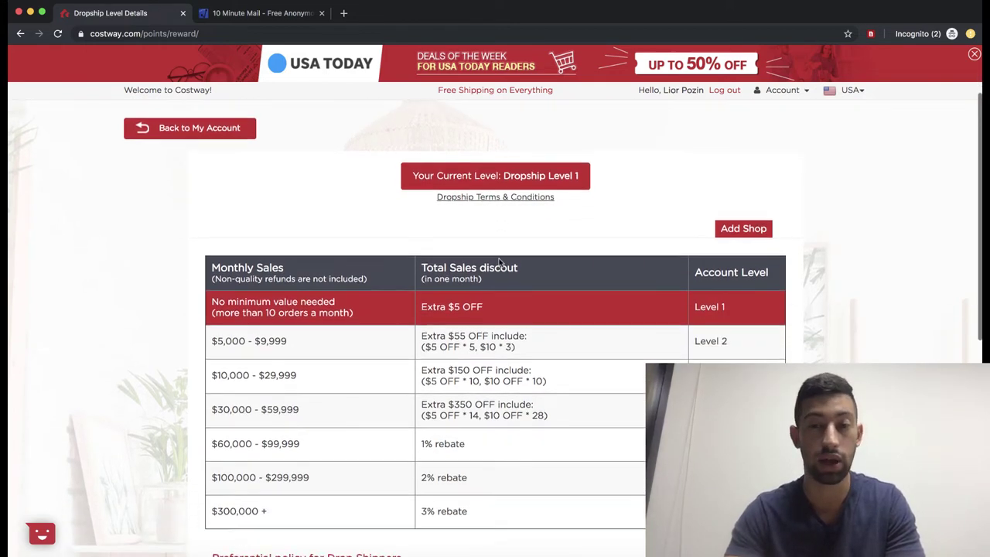
# Step: Open the Add Shop form and fill in the eBay shop's name and link for authorization
pyautogui.click(736, 225)
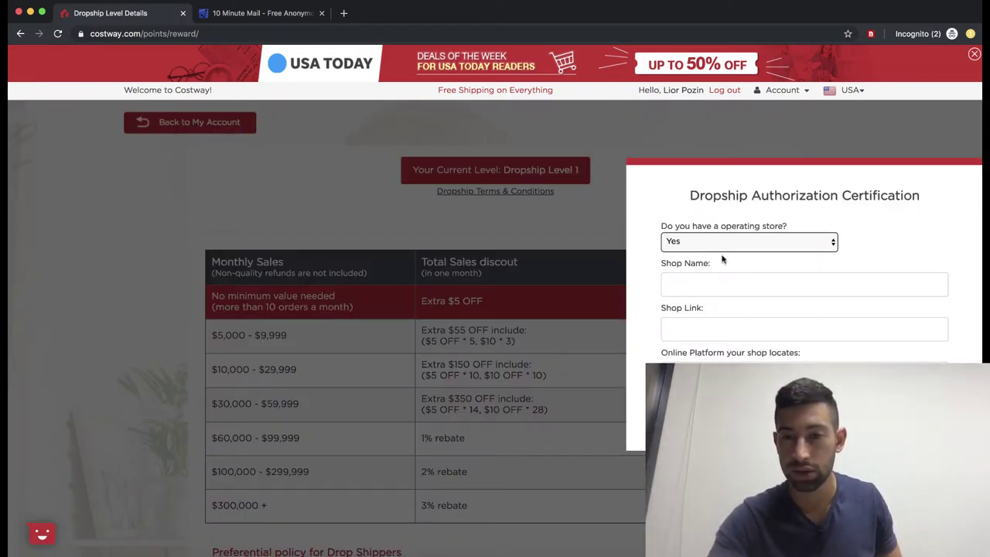
pyautogui.click(713, 280)
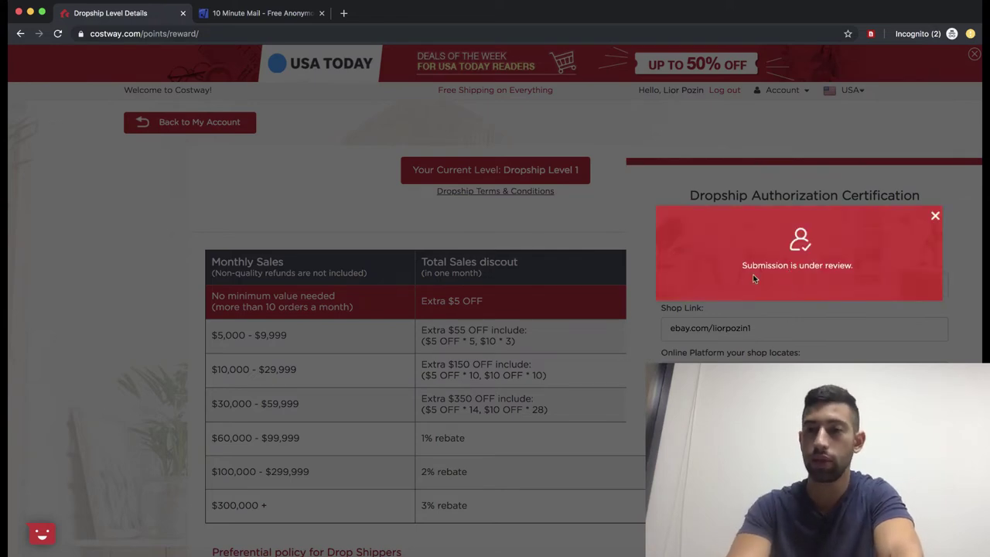
pyautogui.scroll(-2, 761, 300)
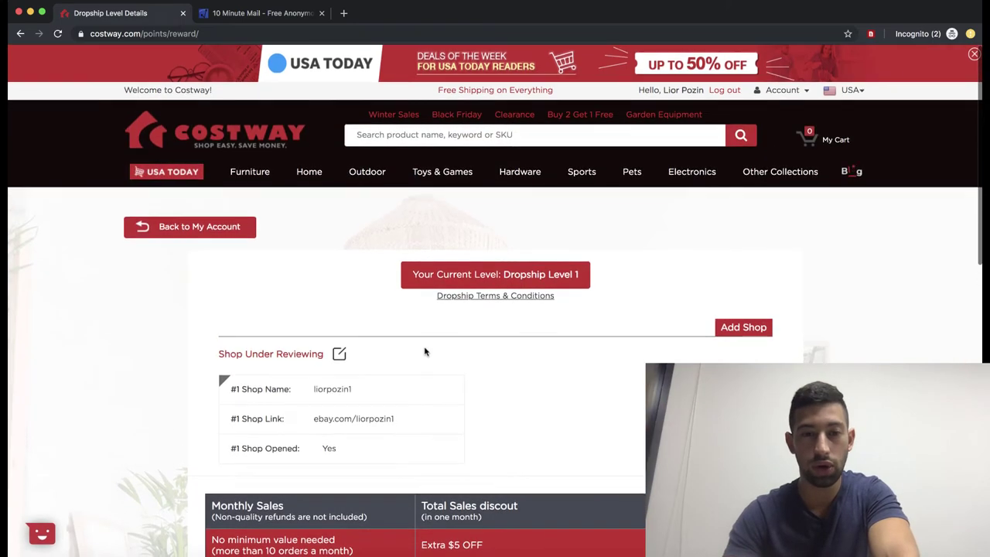
pyautogui.scroll(-3, 424, 352)
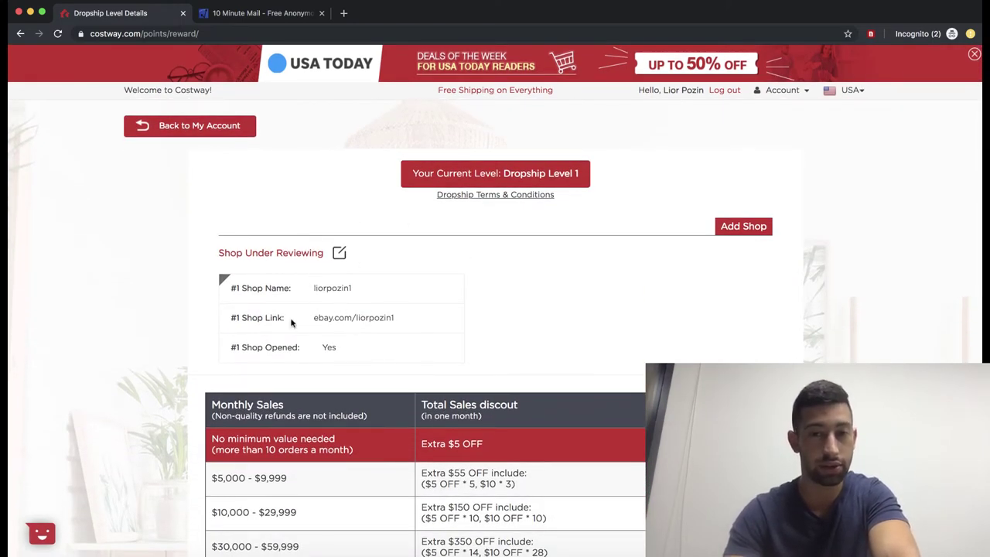
pyautogui.scroll(2, 376, 312)
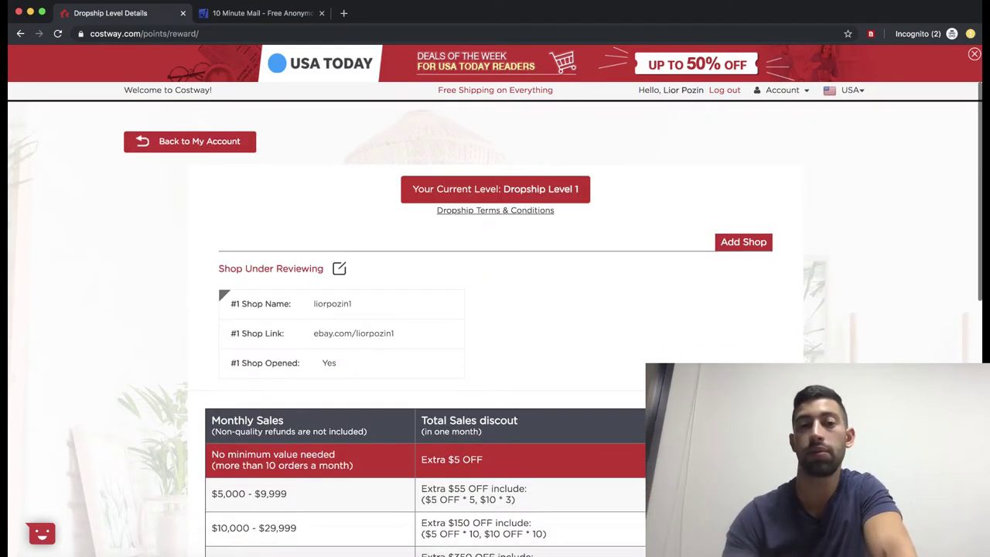
pyautogui.scroll(2, 495, 320)
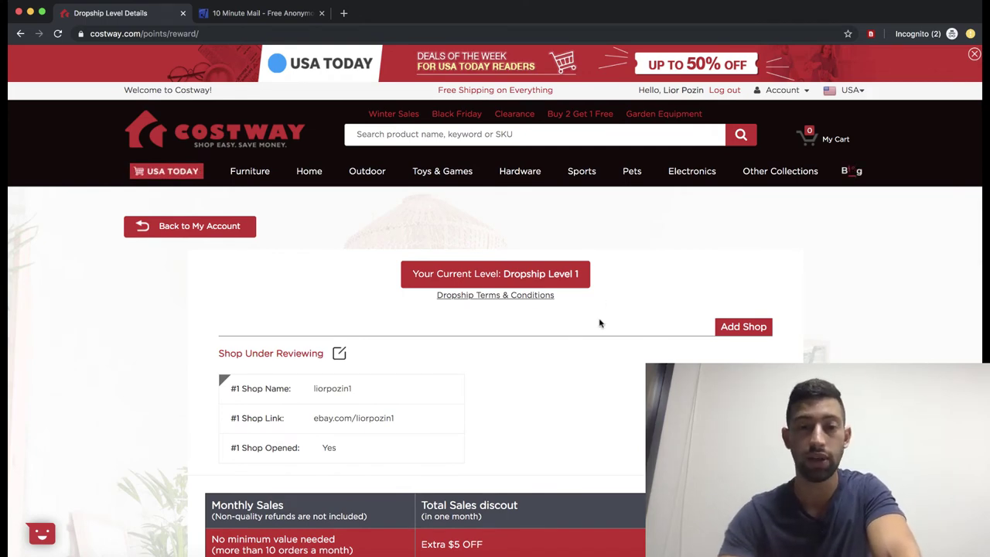
pyautogui.scroll(-3, 410, 384)
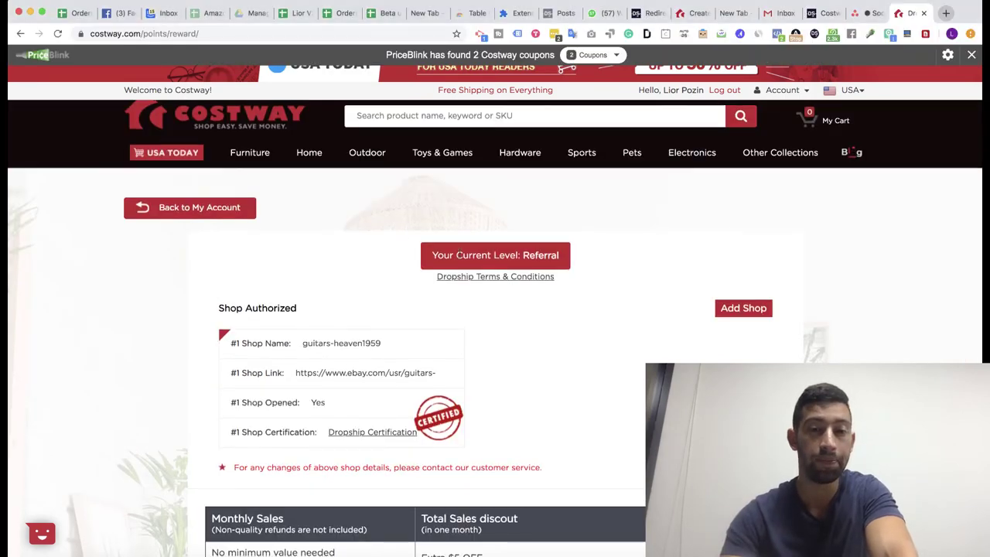
# Step: Highlight the authorized shop guitars-heaven1959's details and open its Dropship Certification
pyautogui.scroll(-2, 459, 257)
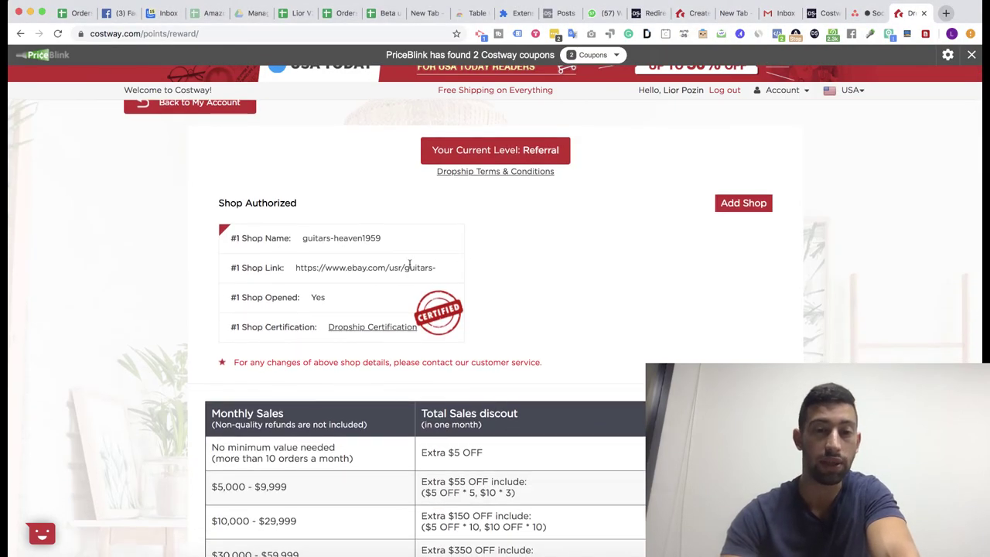
pyautogui.scroll(-1, 460, 257)
pyautogui.moveTo(410, 222); pyautogui.dragTo(224, 206)
pyautogui.click(223, 206)
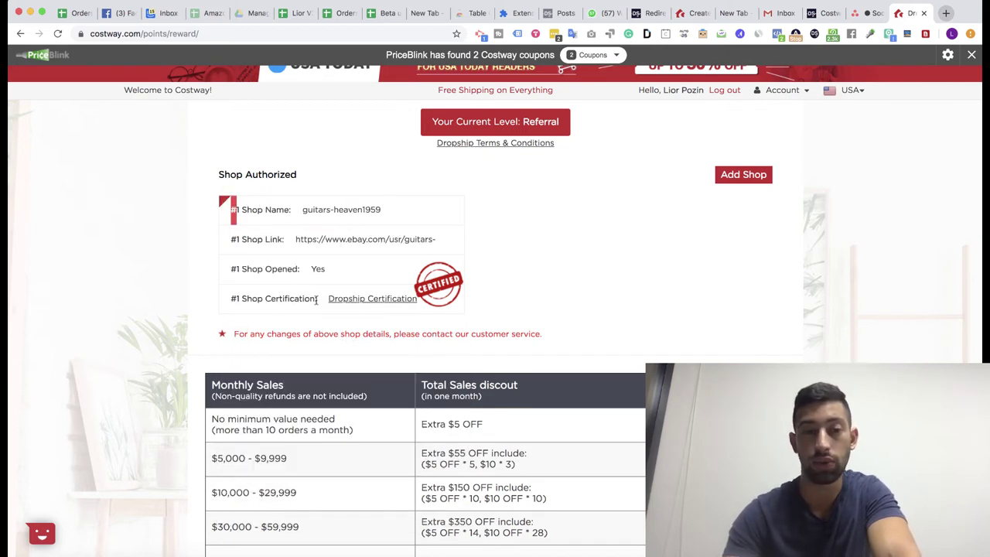
pyautogui.moveTo(265, 300); pyautogui.dragTo(366, 300)
pyautogui.click(398, 304)
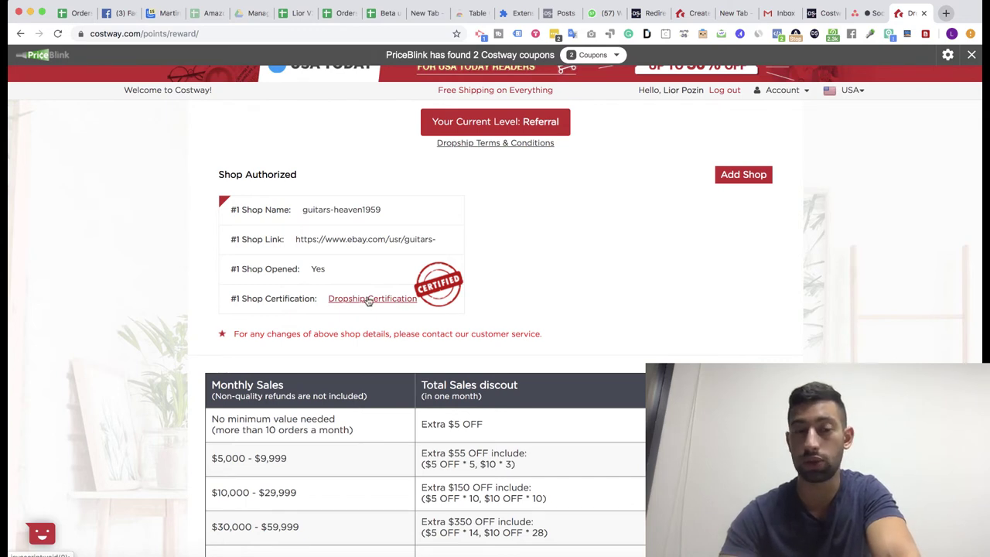
pyautogui.click(359, 302)
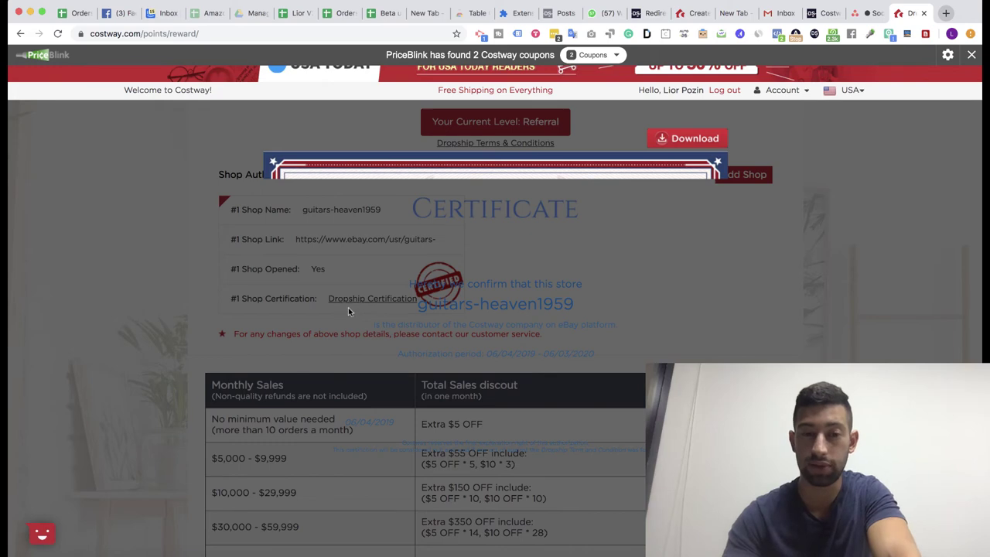
# Step: Scroll through the guitars-heaven1959 Certificate of Authorization, valid 06/04/2019 to 06/03/2020
pyautogui.scroll(-5, 541, 352)
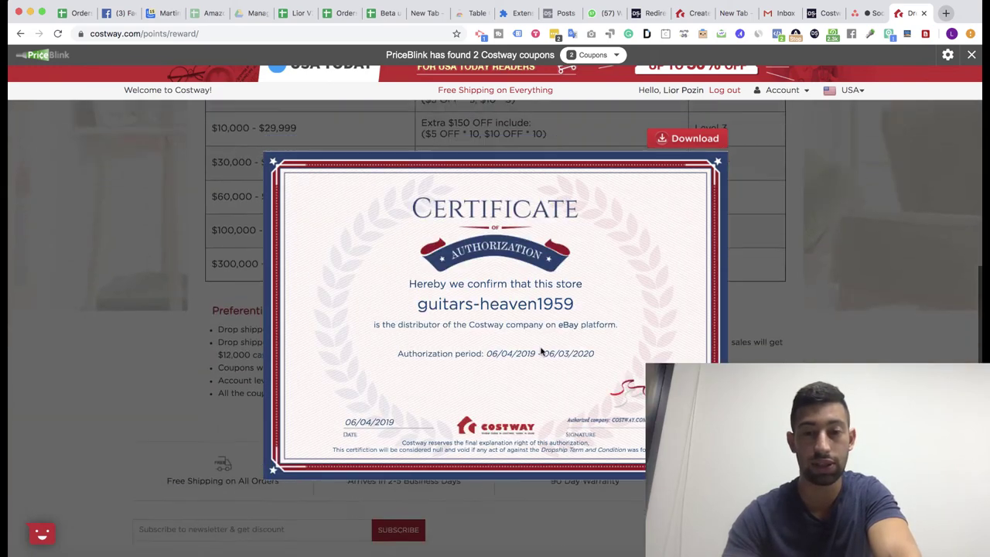
pyautogui.scroll(-3, 542, 352)
pyautogui.scroll(5, 543, 325)
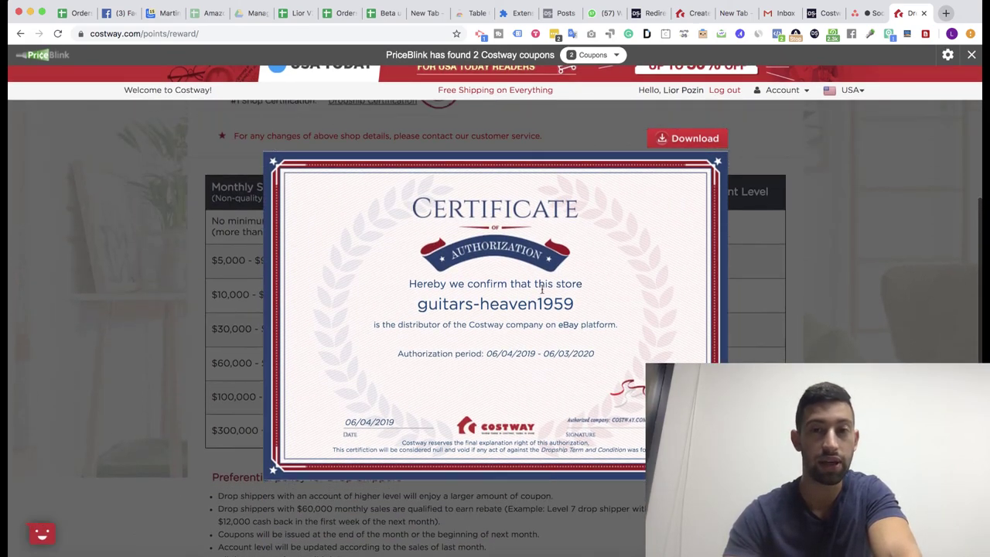
pyautogui.scroll(5, 542, 289)
pyautogui.scroll(-2, 541, 290)
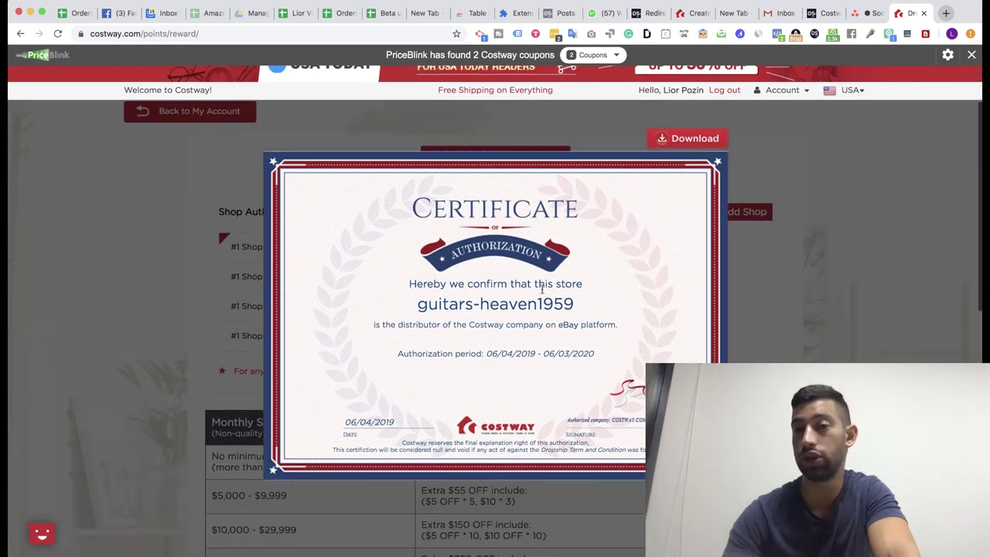
pyautogui.scroll(-1, 542, 290)
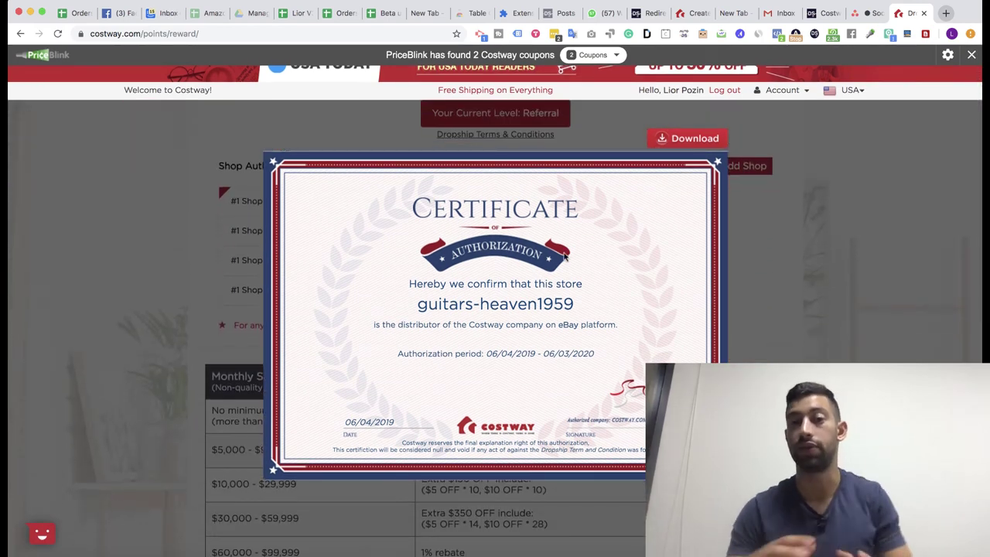